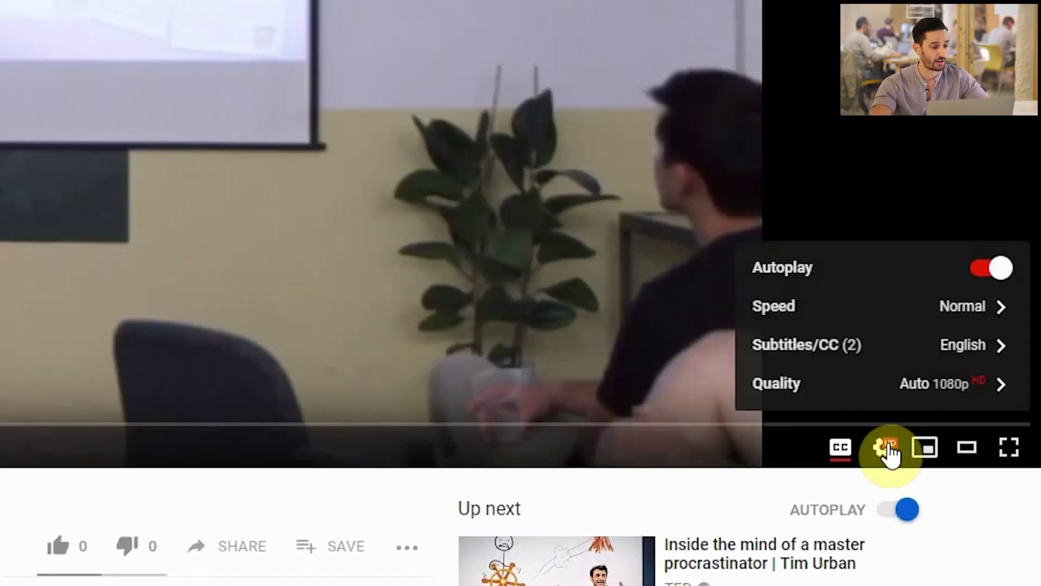
Step: Open the Subtitles/CC auto-translate language list and scroll down to Spanish
left_click(899, 366)
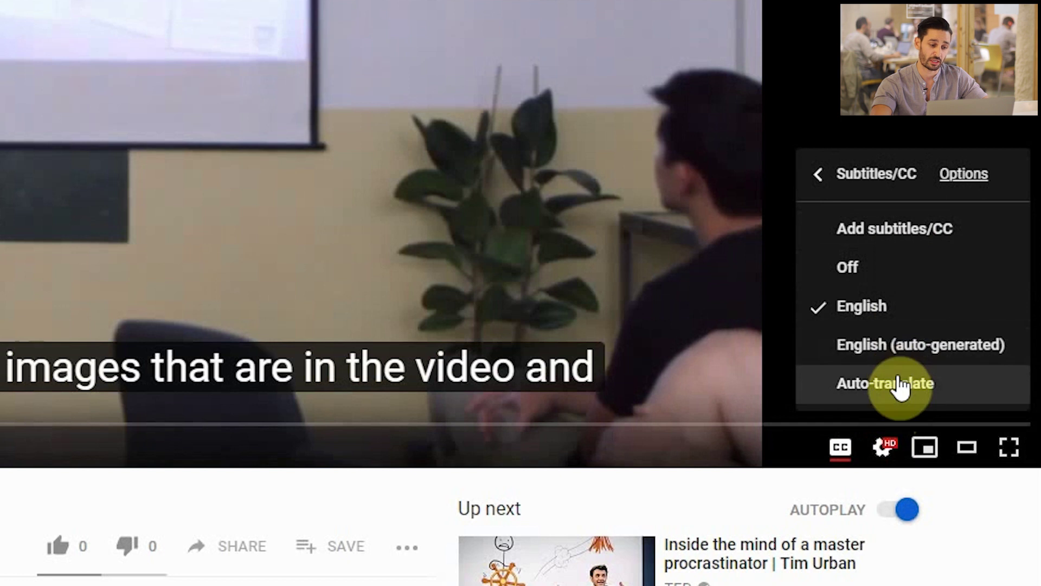
left_click(974, 397)
scroll(939, 249, "down", 3)
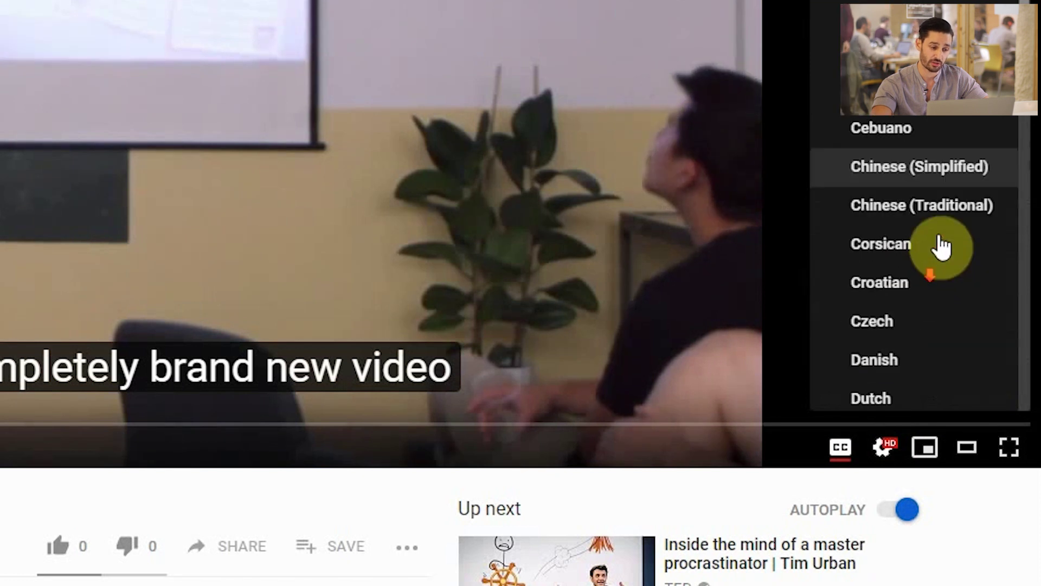
scroll(941, 246, "down", 3)
scroll(942, 246, "down", 3)
scroll(942, 247, "down", 3)
scroll(942, 247, "down", 4)
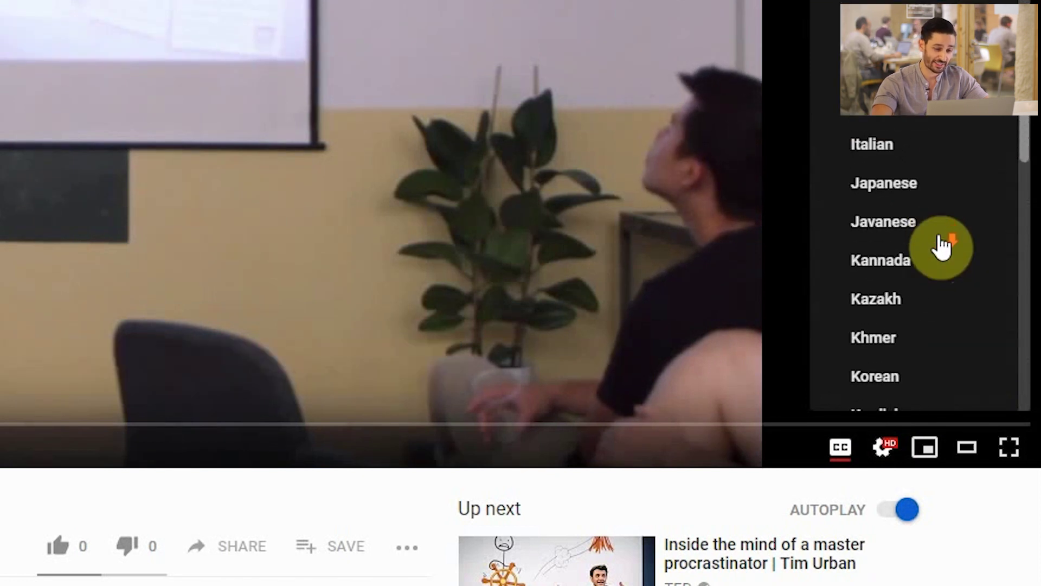
scroll(941, 246, "down", 3)
scroll(942, 247, "down", 5)
scroll(942, 246, "down", 5)
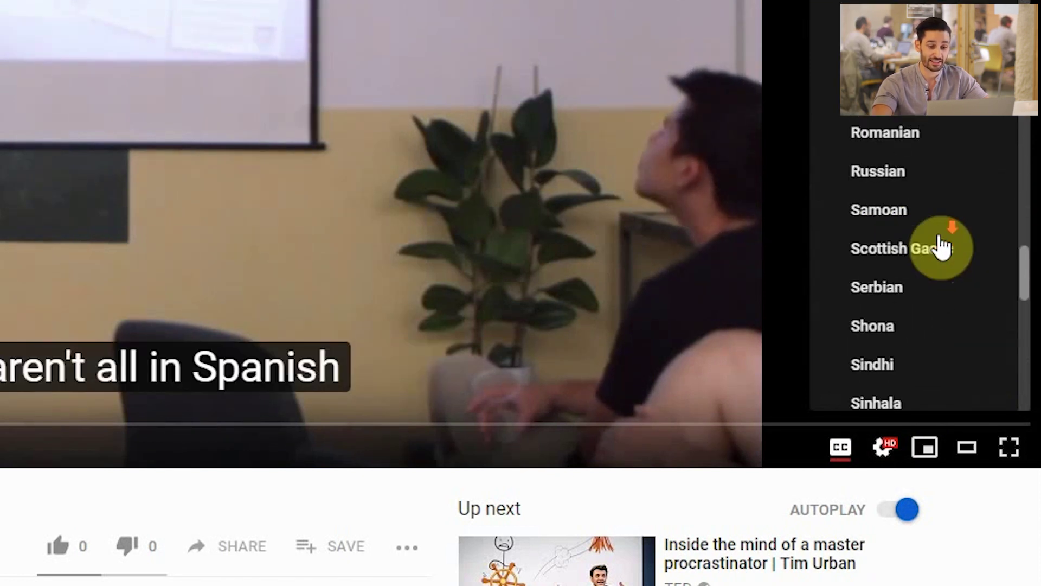
scroll(942, 247, "down", 2)
scroll(942, 247, "down", 3)
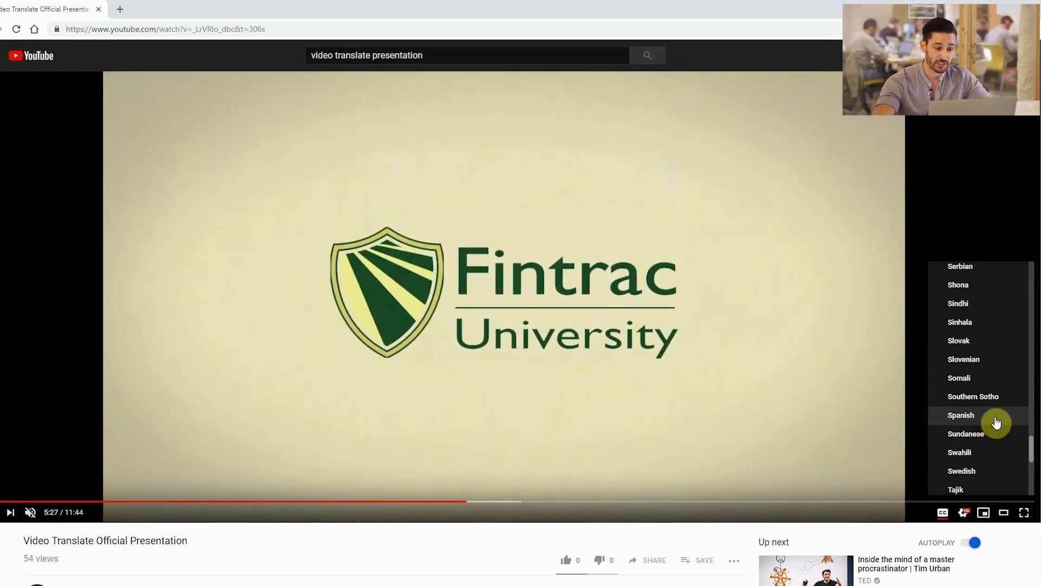
Step: Switch the subtitles to Spanish auto-translation and close the player settings
left_click(996, 416)
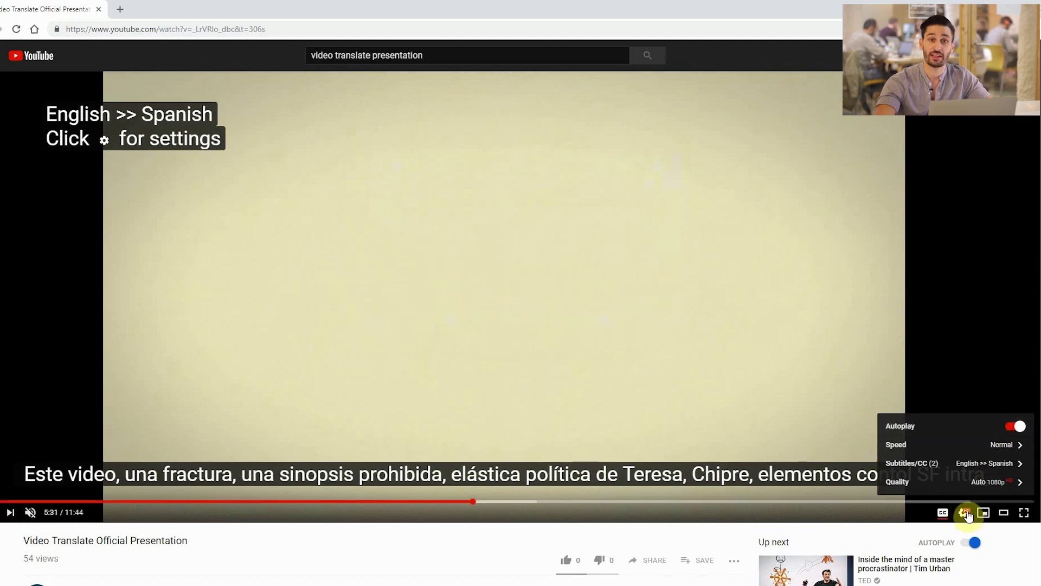
left_click(961, 515)
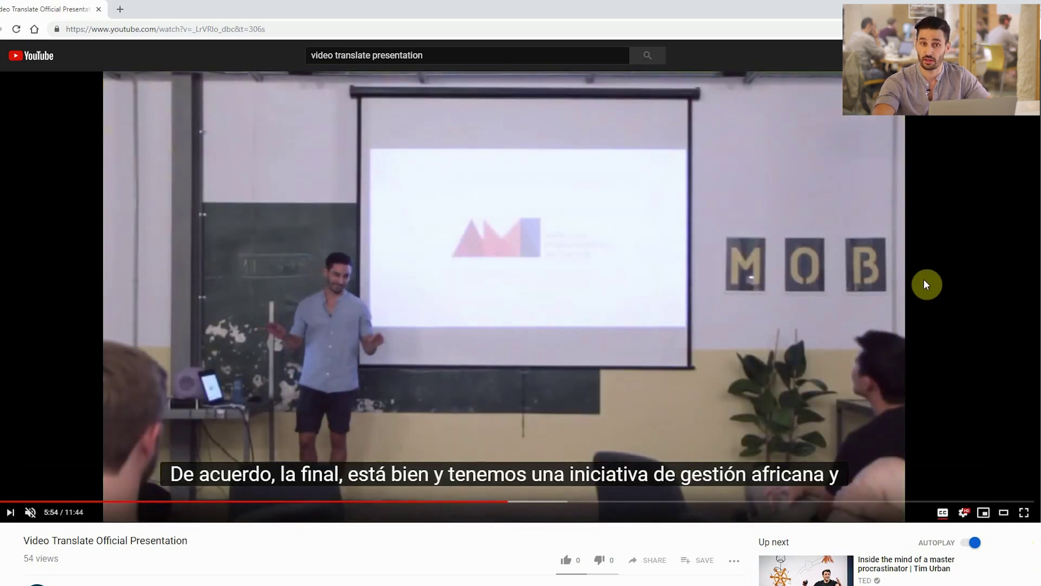
scroll(924, 279, "down", 1)
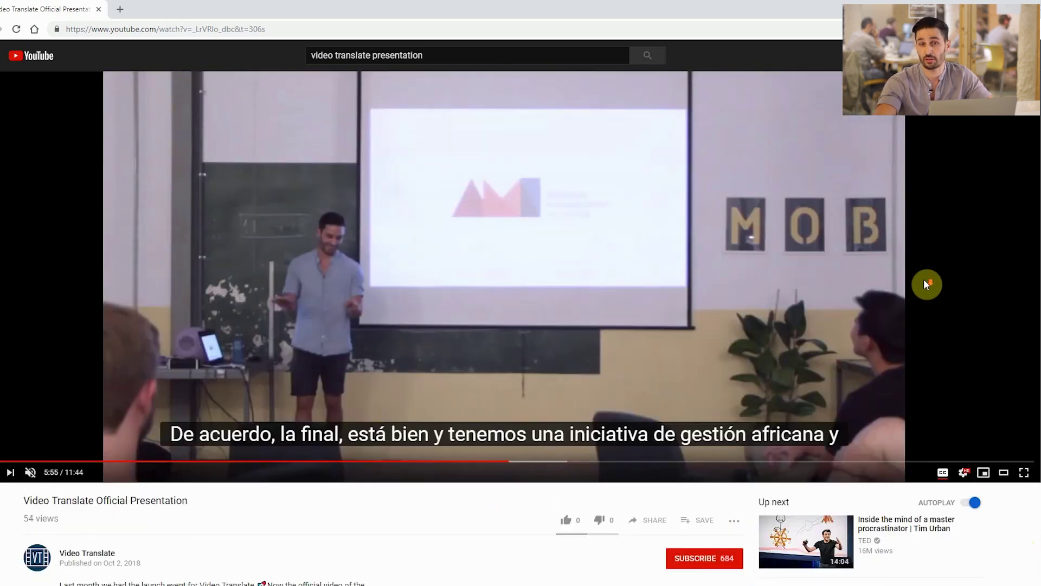
scroll(923, 280, "down", 2)
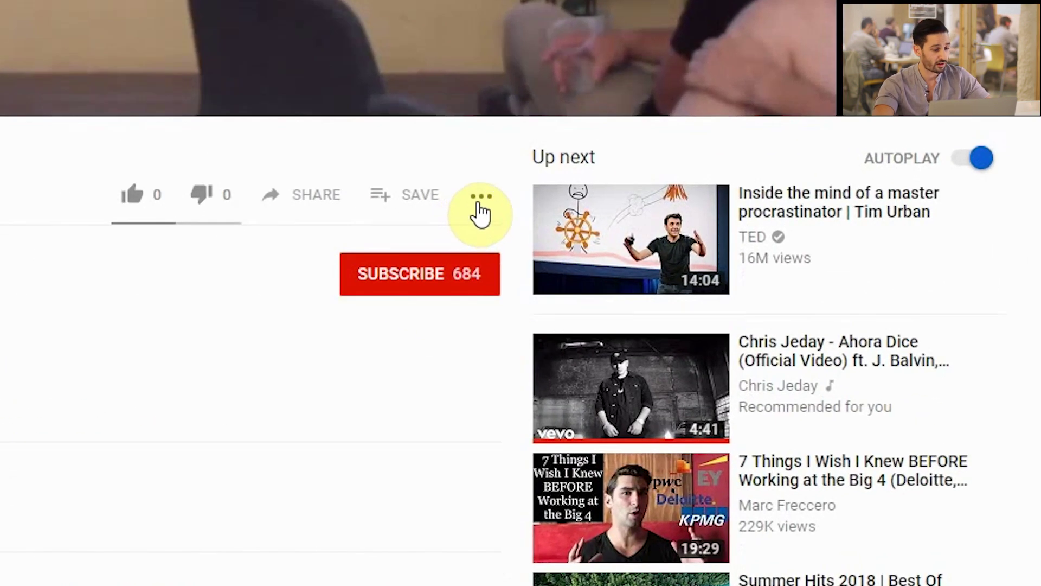
Step: Open Add translations and set the target language to Spanish (Spain) via the 'span' search
left_click(483, 205)
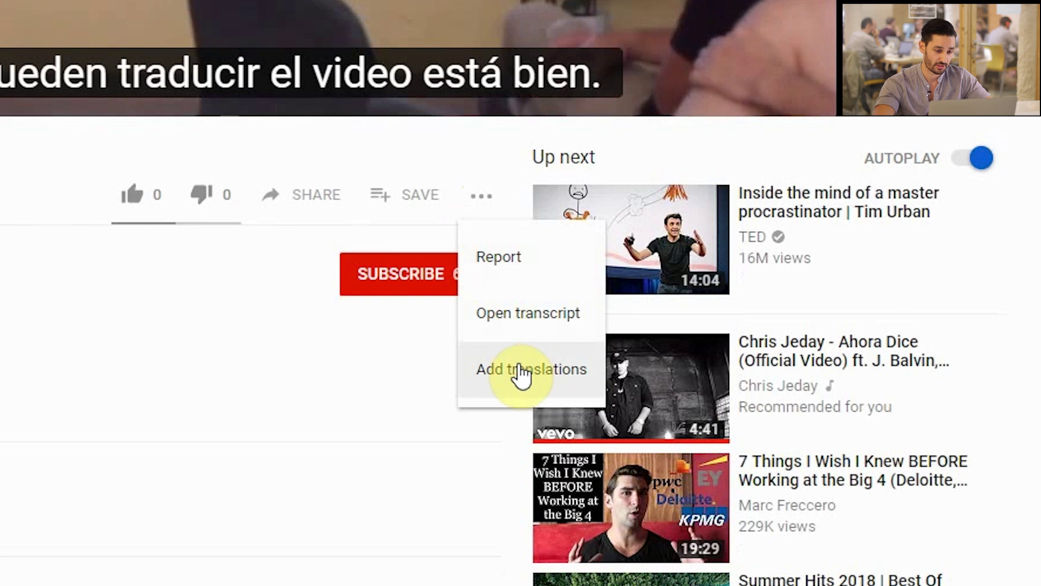
left_click(516, 371)
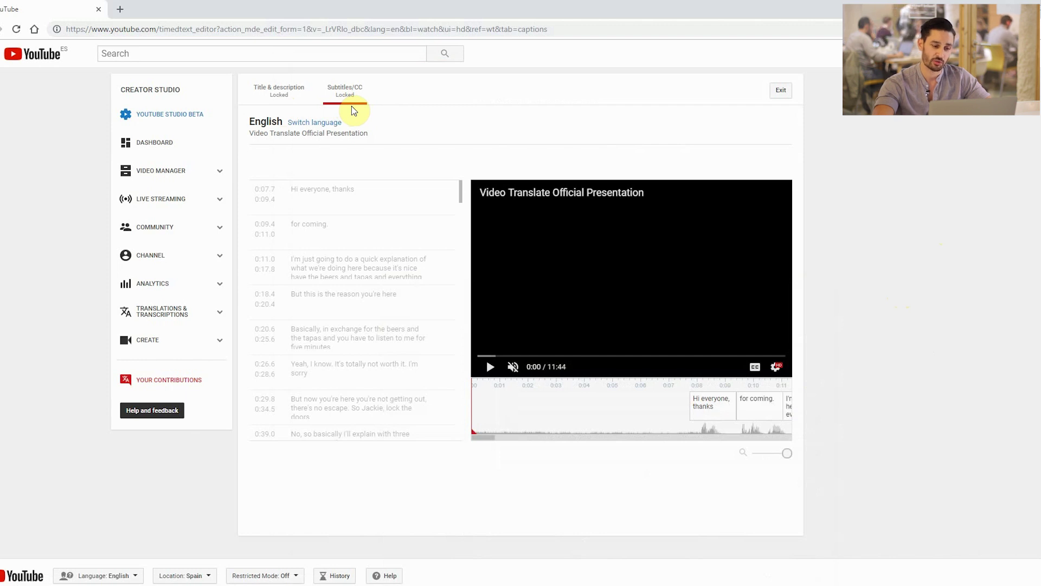
left_click(327, 127)
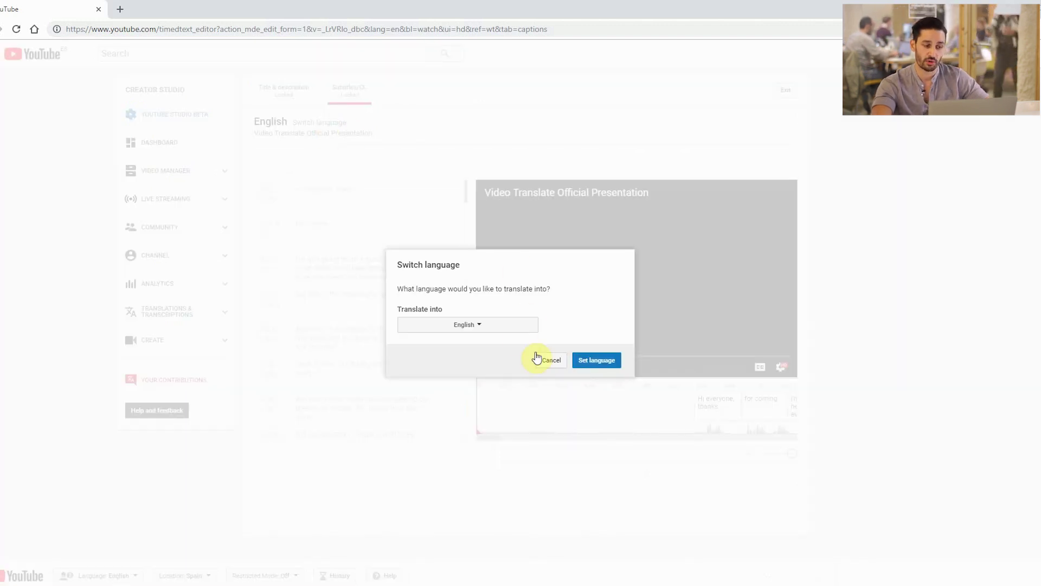
left_click(516, 325)
left_click(473, 383)
type("span")
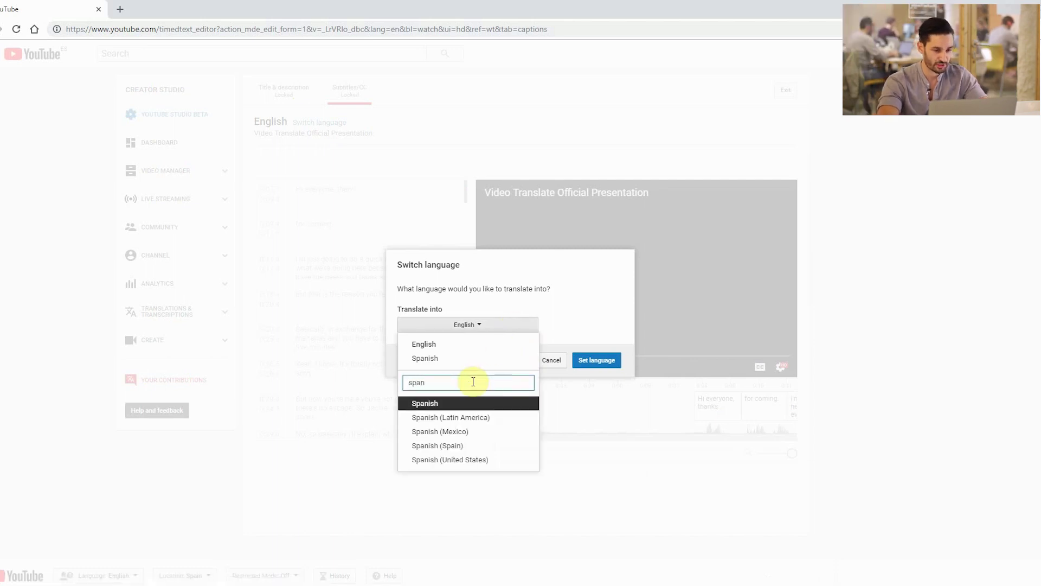
left_click(464, 445)
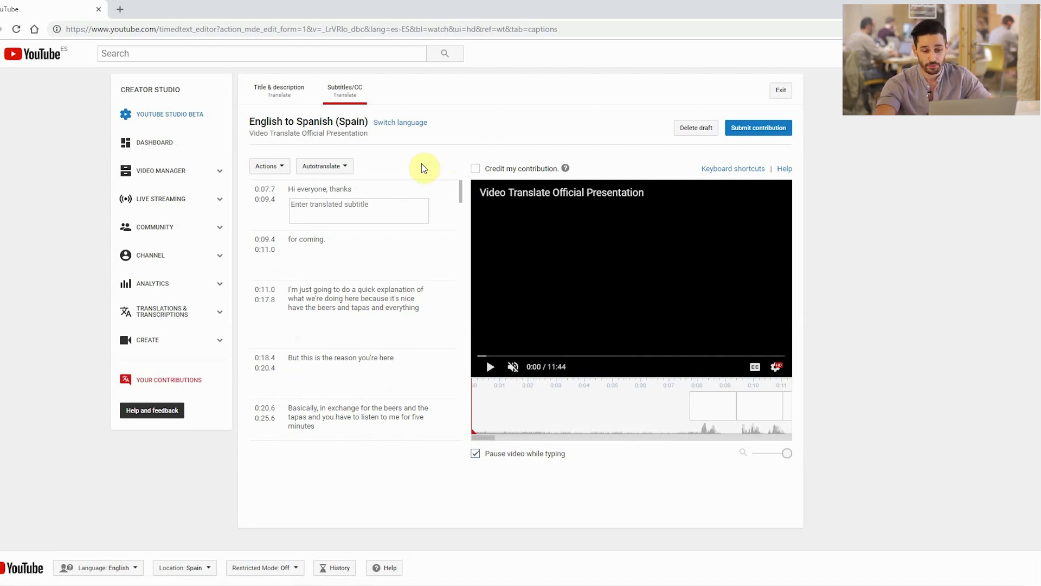
Step: Autotranslate all lines to Spanish, check the first three rows, and begin submitting the contribution
left_click(345, 188)
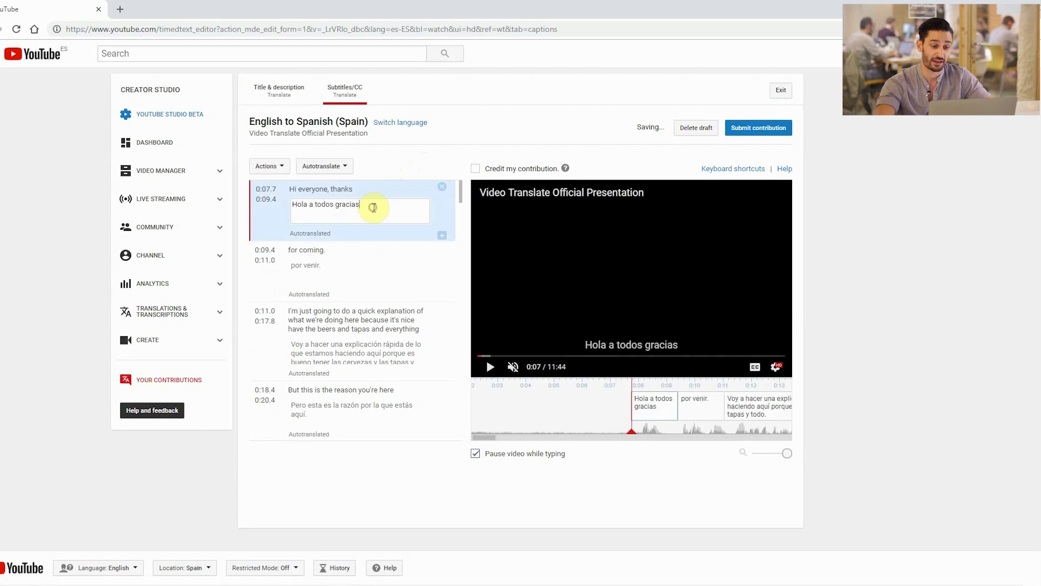
left_click(373, 207)
left_click(384, 267)
left_click(390, 348)
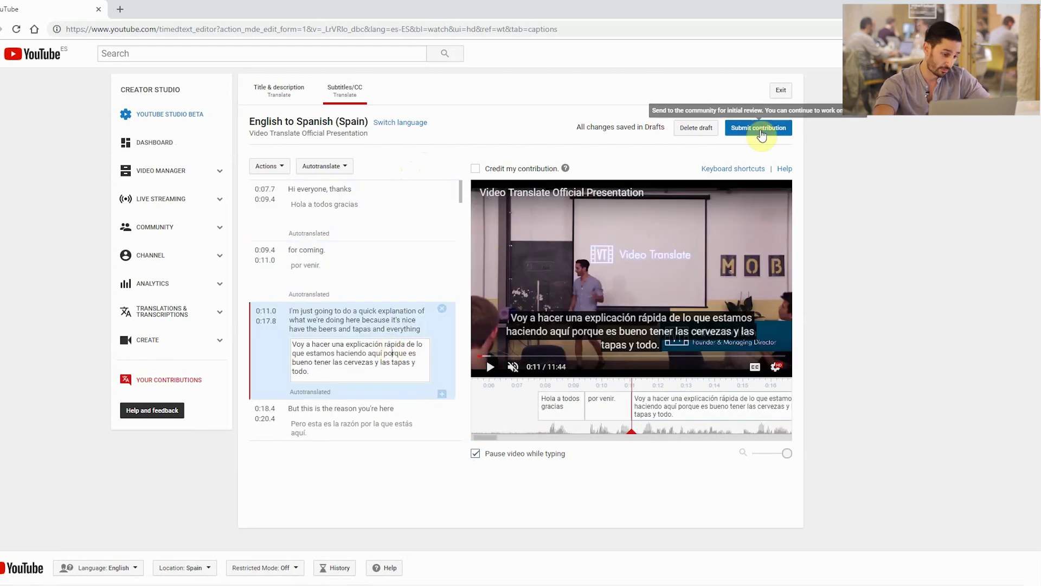
left_click(760, 128)
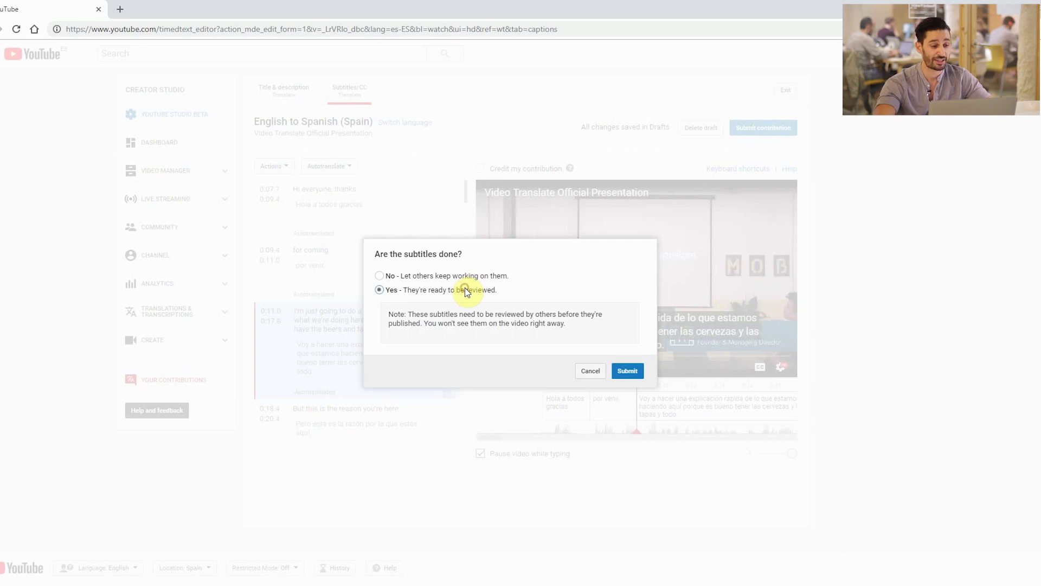
Step: Answer 'Yes — ready to be reviewed' and submit the Spanish subtitles
left_click(625, 380)
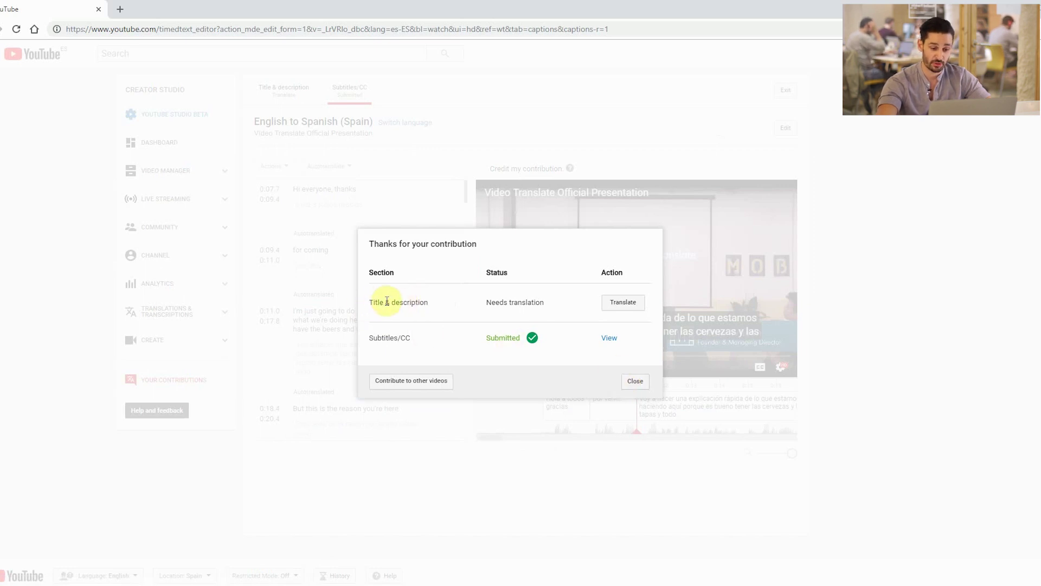
Step: Autotranslate the title and description into Spanish and submit the contribution
left_click(629, 308)
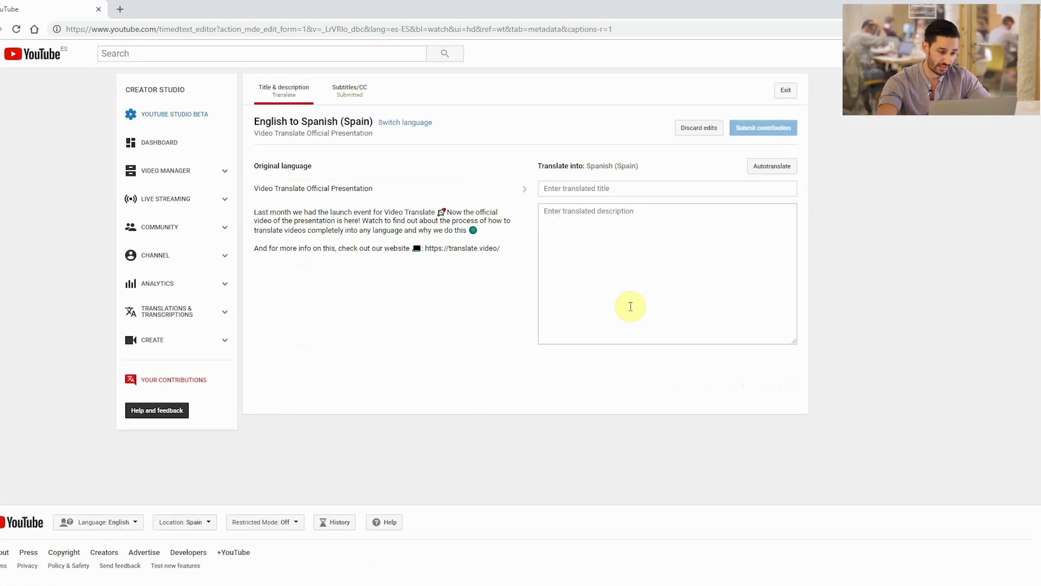
left_click(632, 230)
left_click(765, 169)
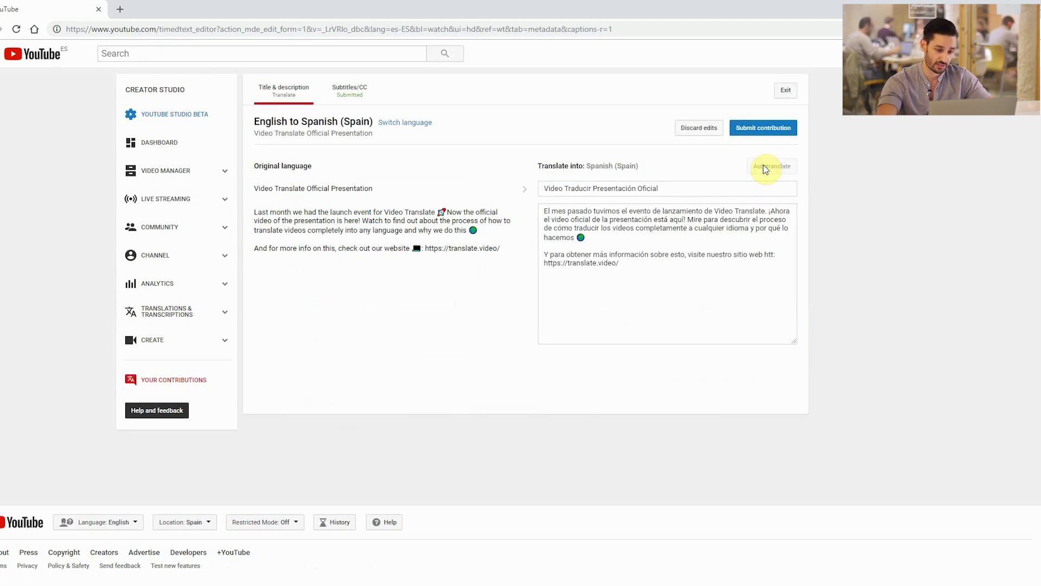
left_click(781, 132)
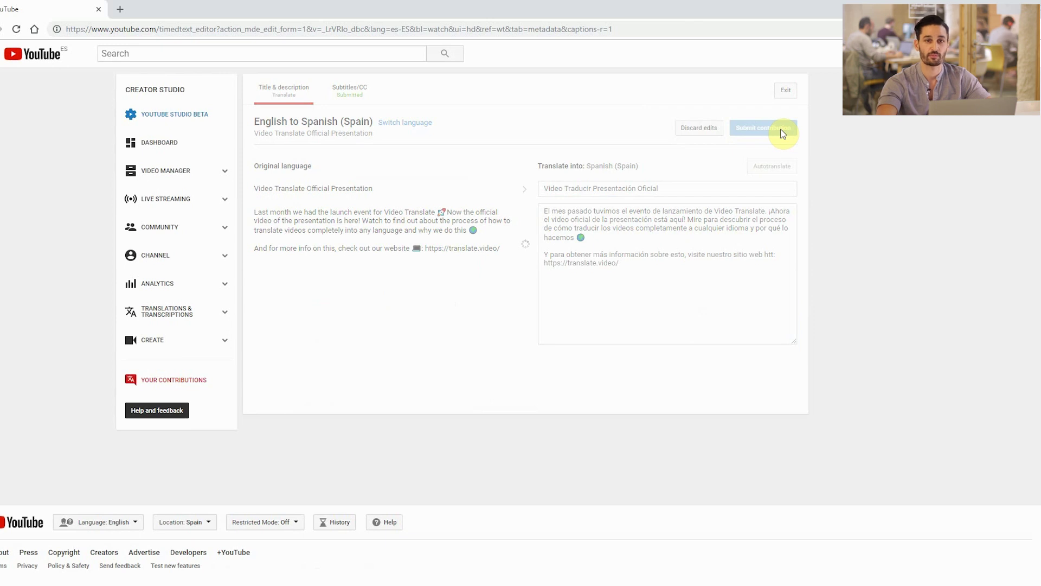
scroll(518, 562, "down", 2)
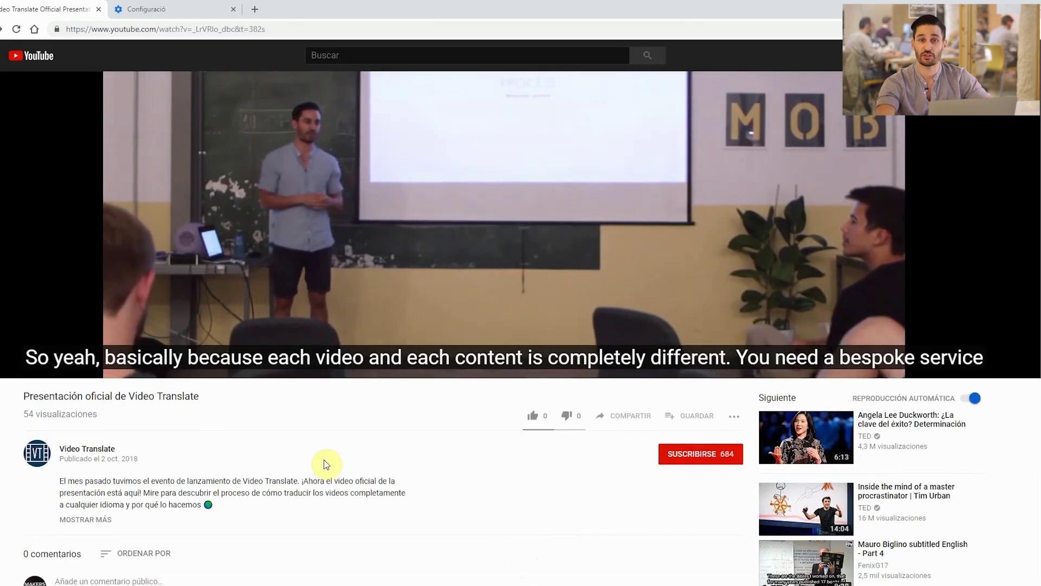
Step: Go to the Video Translate channel from the name under the video
left_click(74, 453)
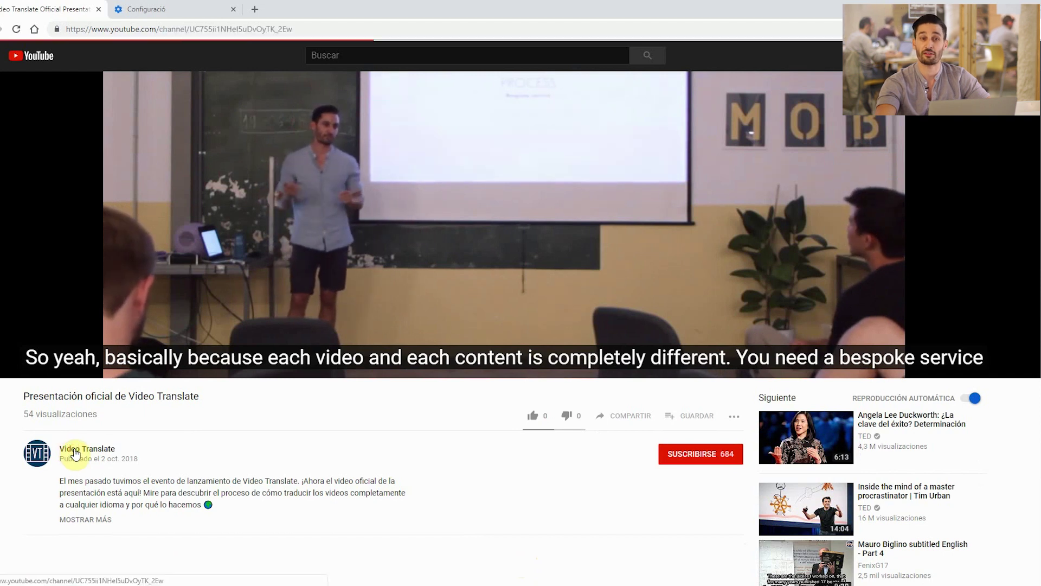